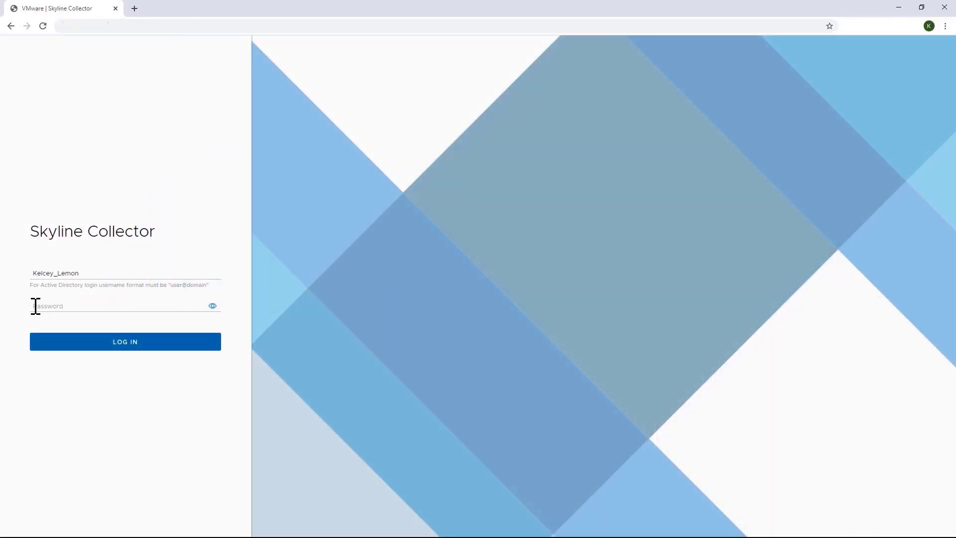
Sign in to Skyline Collector with the account password to reach the vCenter Server configuration
click(36, 306)
text(••••)
click(94, 352)
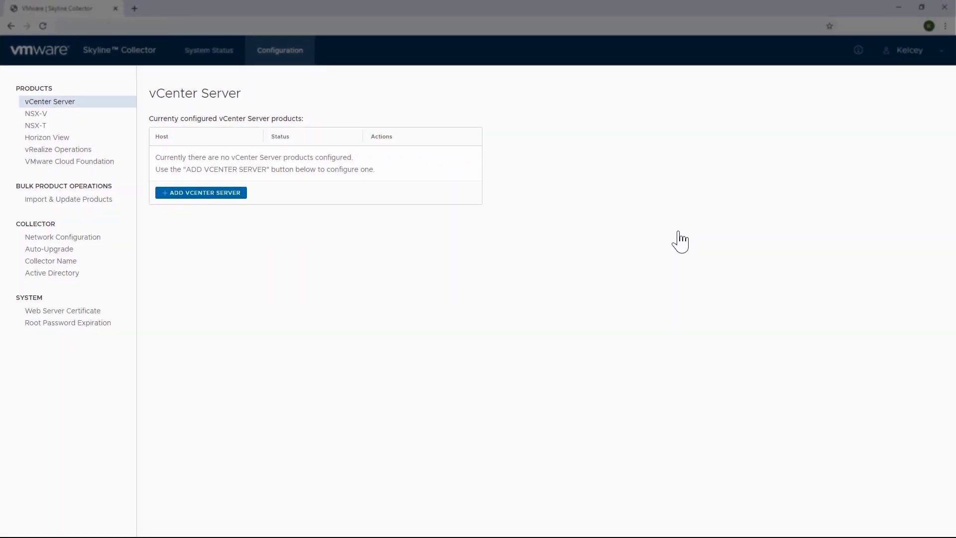
Preview and dismiss the add forms for vCenter Server, NSX-V and NSX-T
click(202, 197)
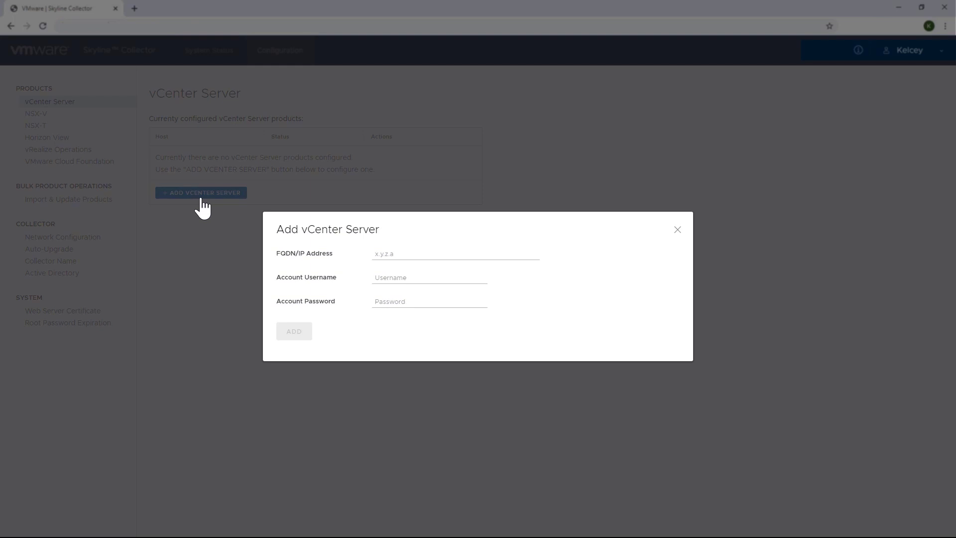
click(679, 231)
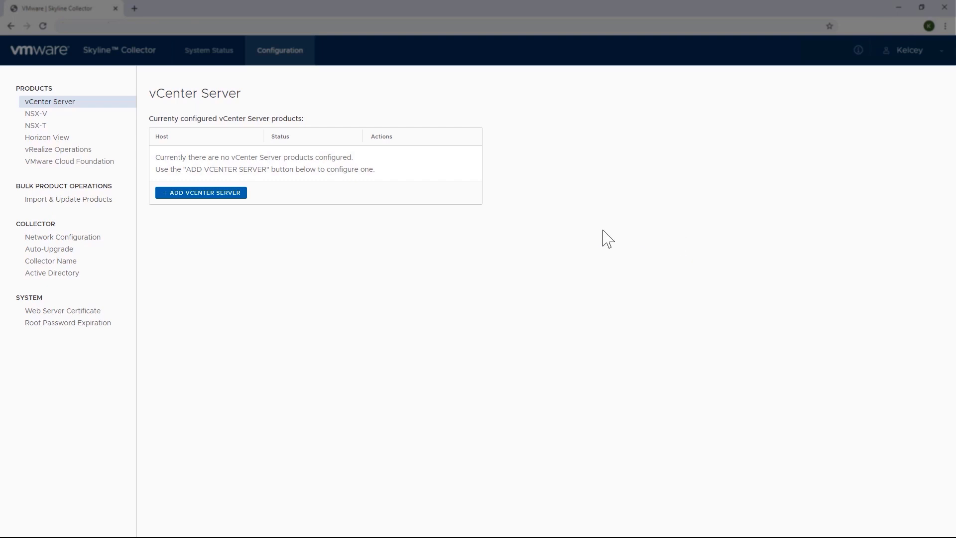
click(31, 118)
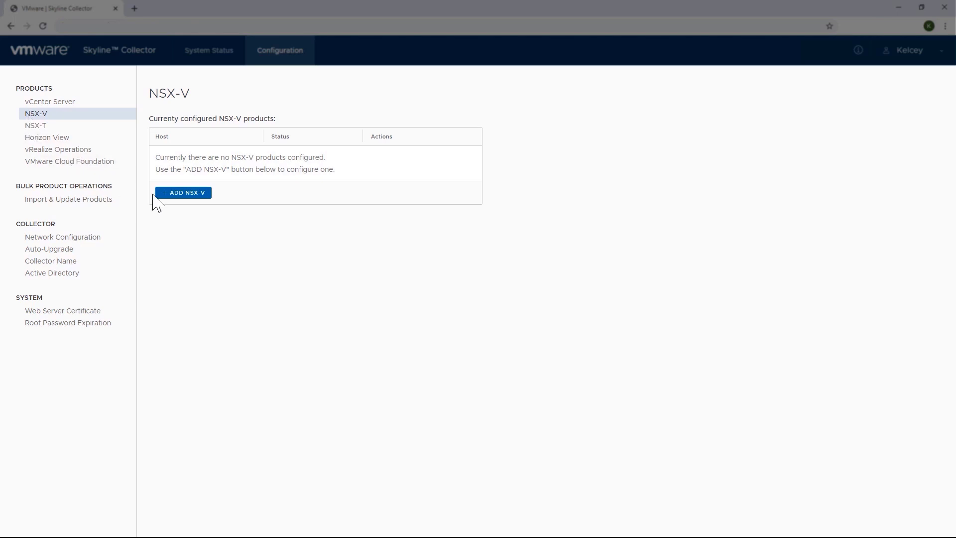
click(174, 195)
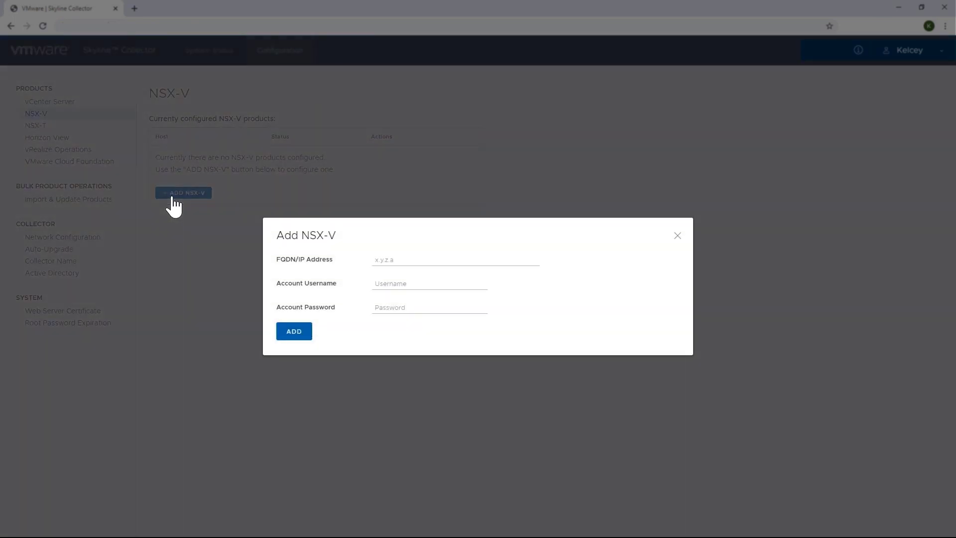
click(678, 236)
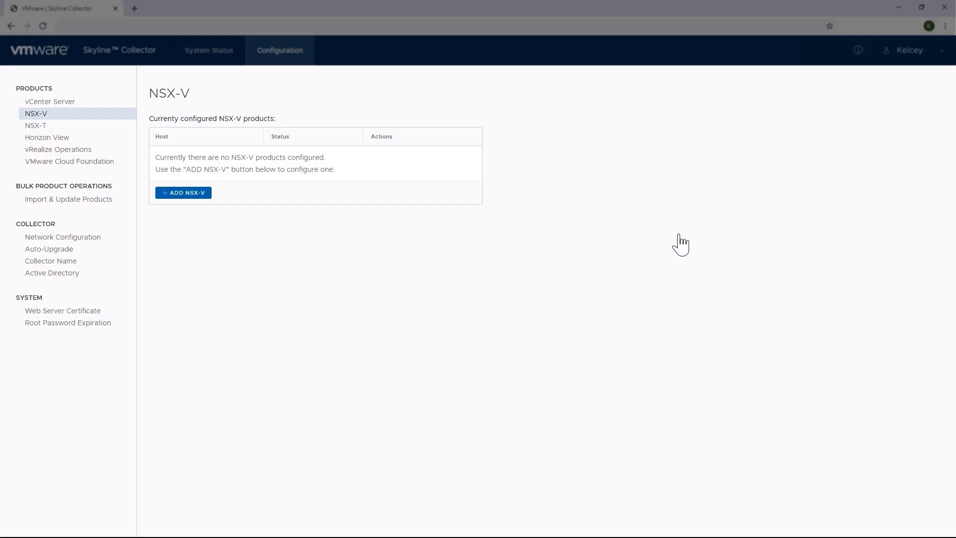
click(50, 129)
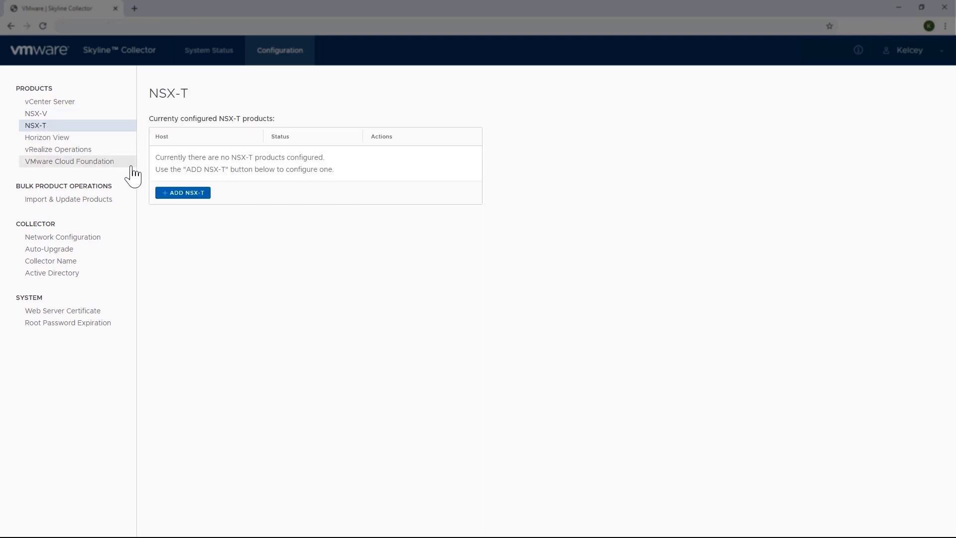
click(175, 197)
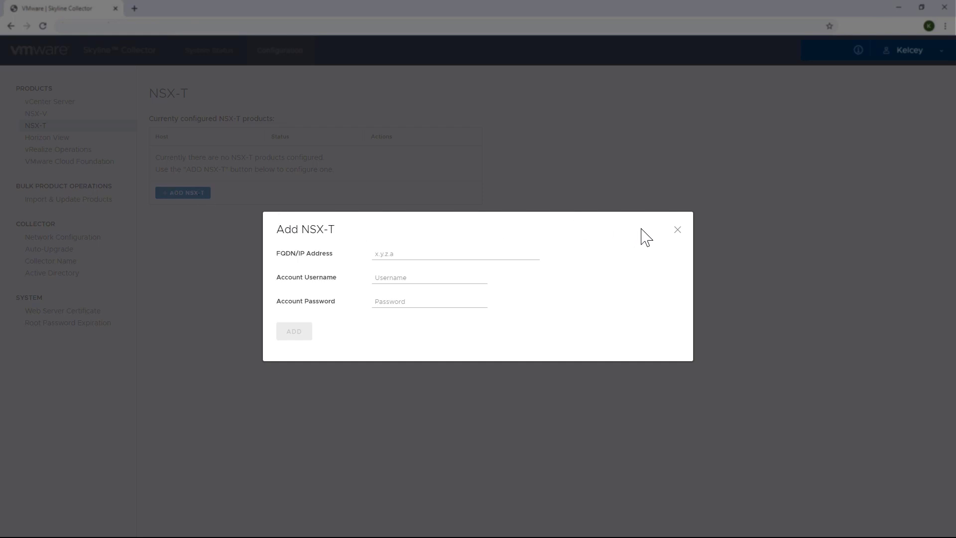
click(676, 231)
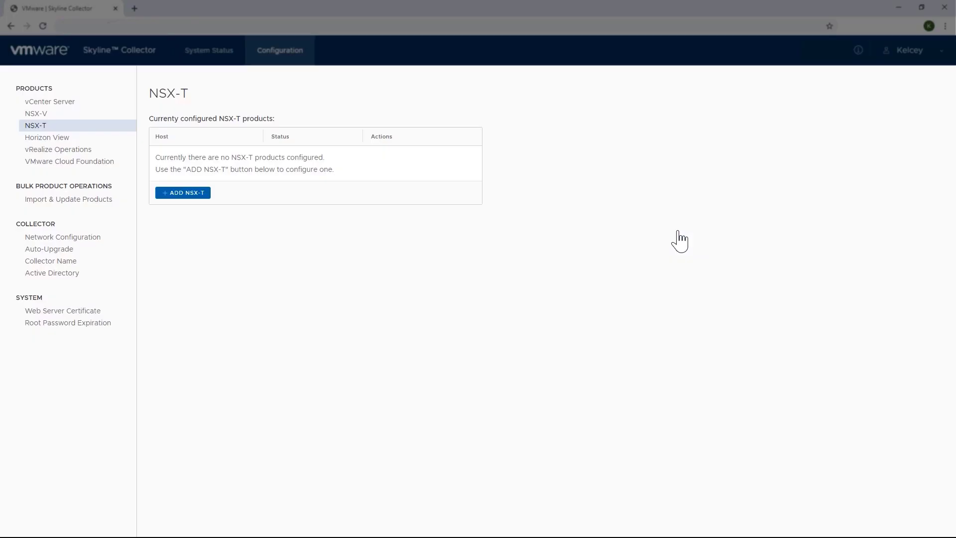
Preview and dismiss the add forms for Horizon View, vRealize Operations and VMware Cloud Foundation
click(30, 138)
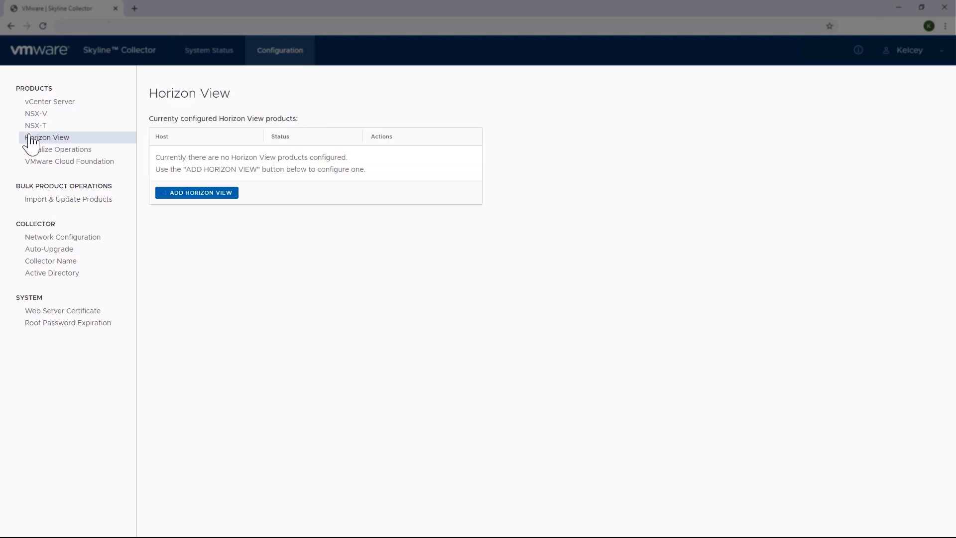
click(173, 193)
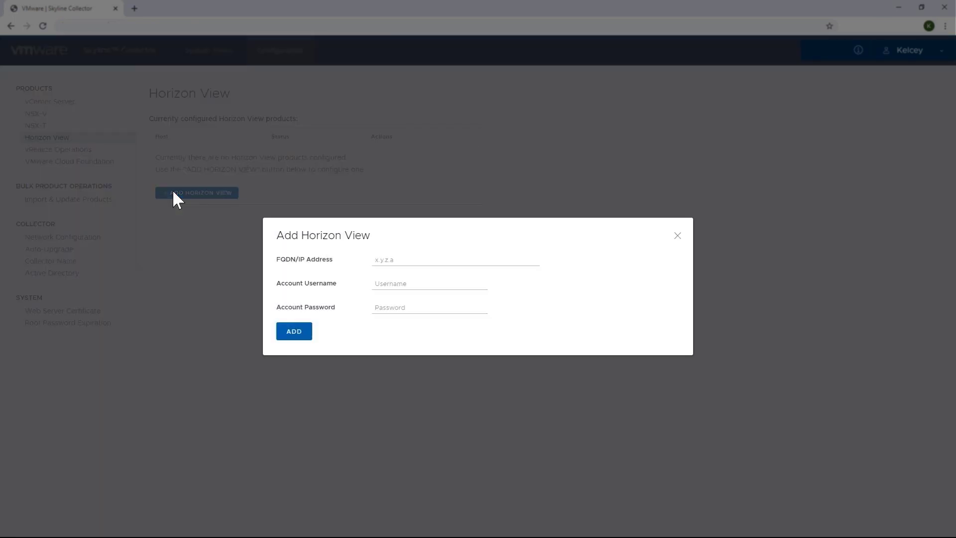
click(677, 237)
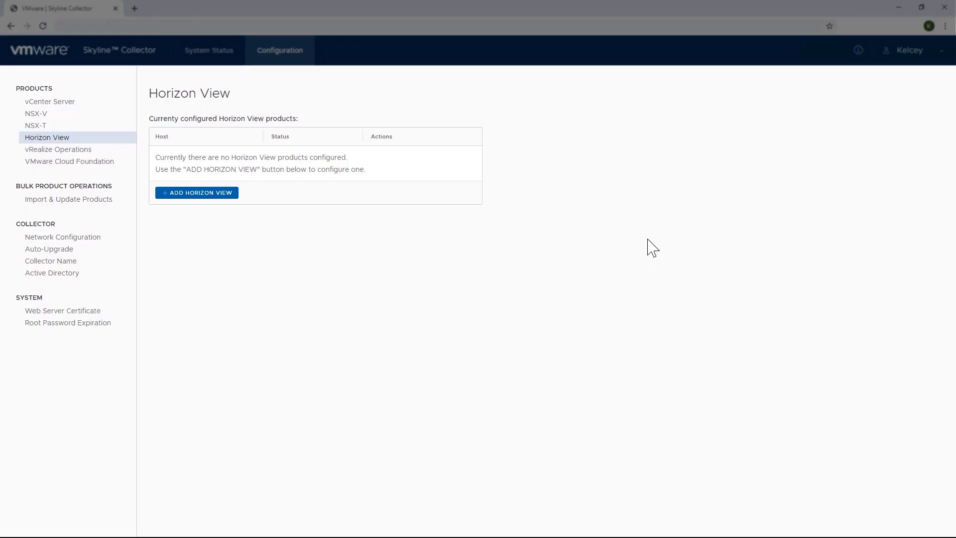
click(52, 150)
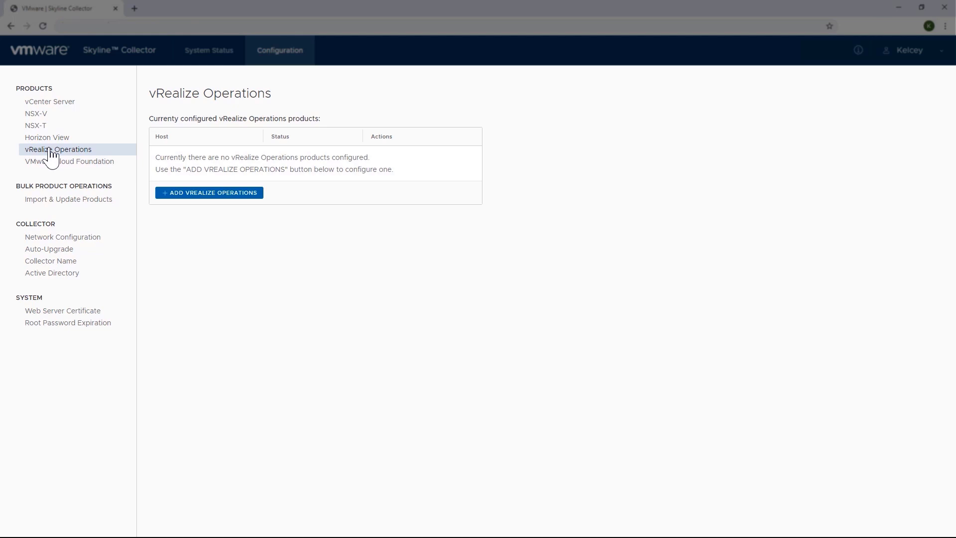
click(180, 195)
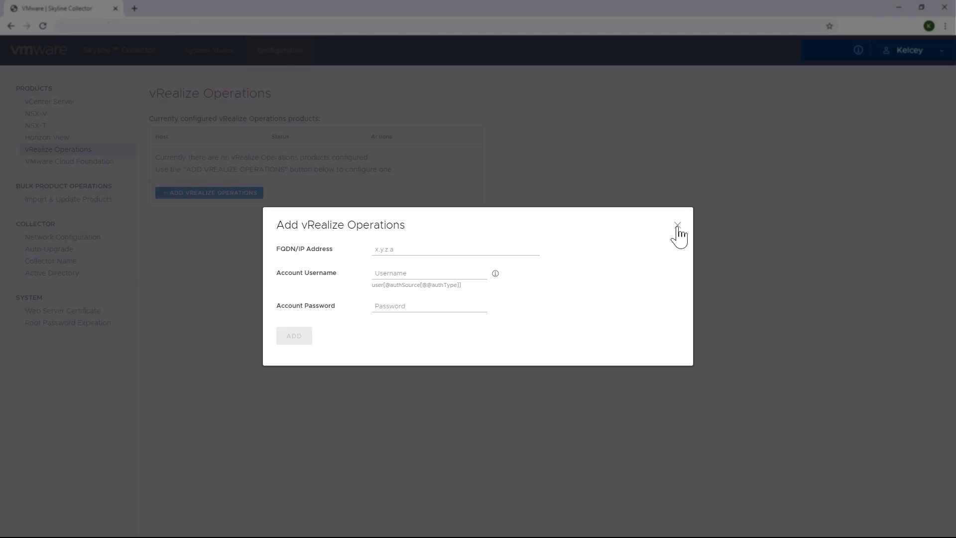
click(678, 226)
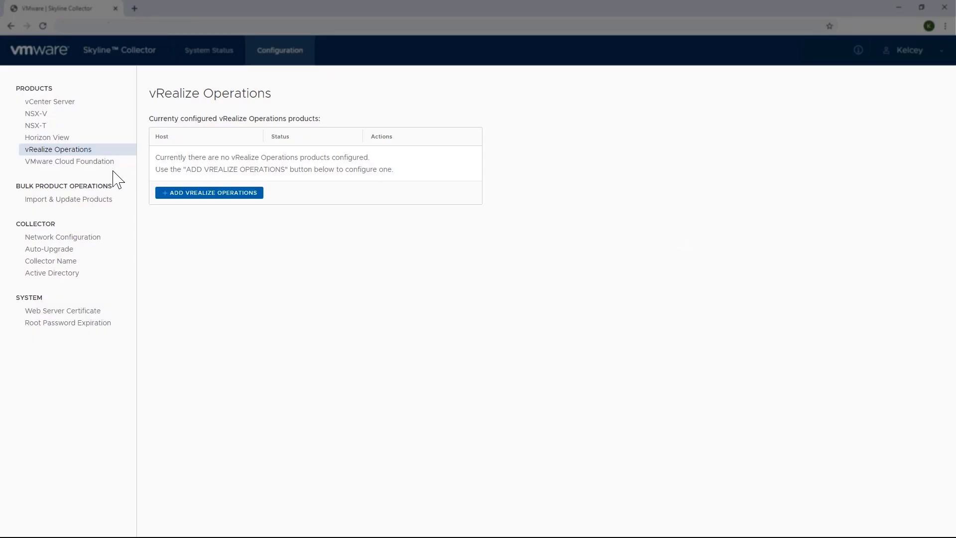
click(97, 169)
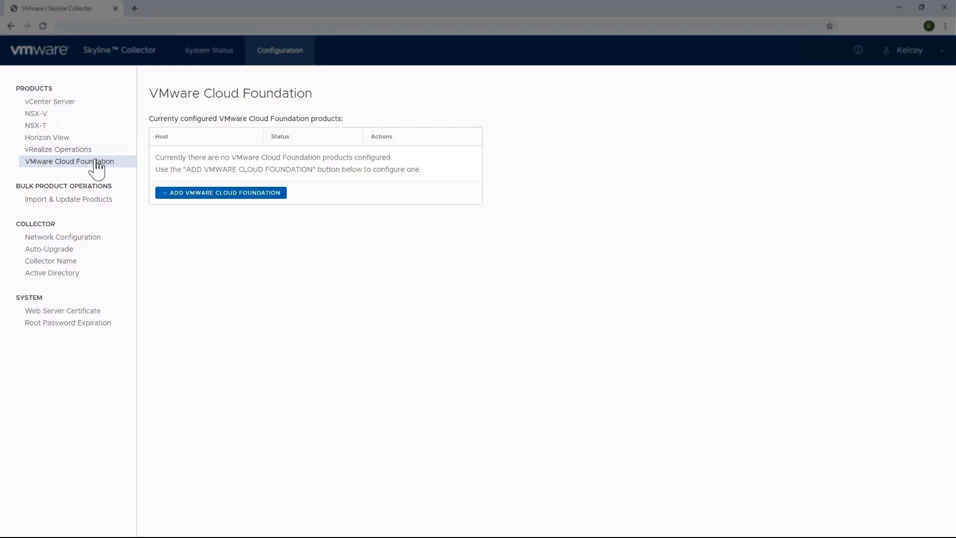
click(177, 202)
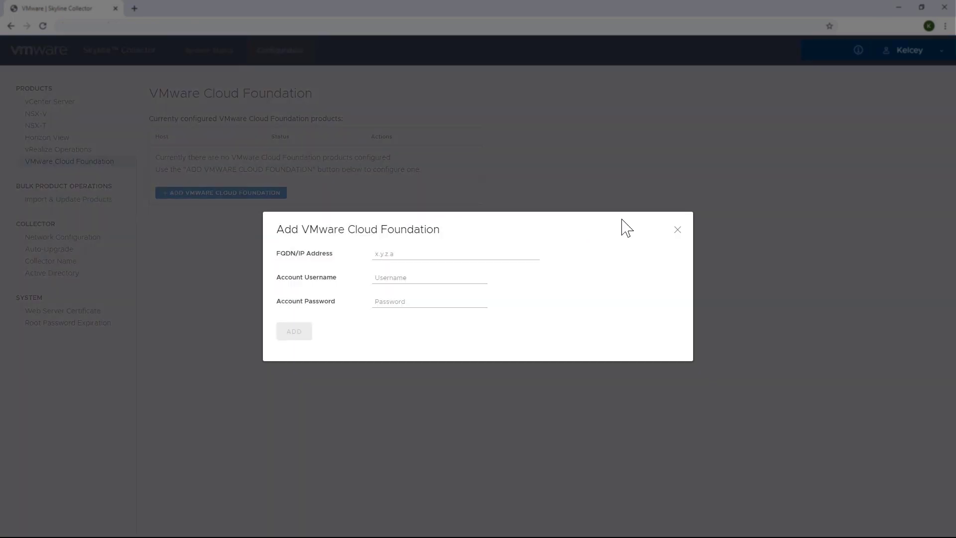
click(677, 230)
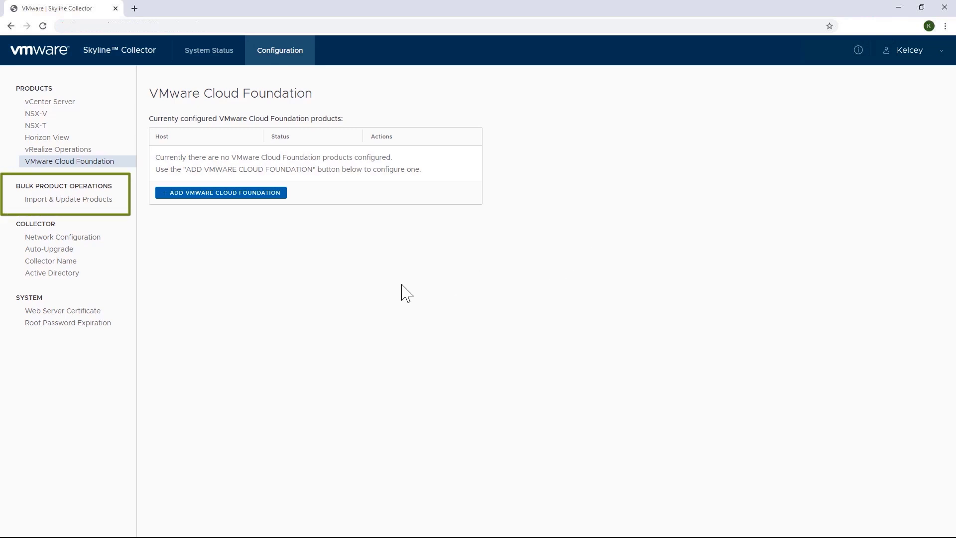
On Import & Update Products, accept CEIP to enable bulk operations and download the blank CSV template
click(82, 203)
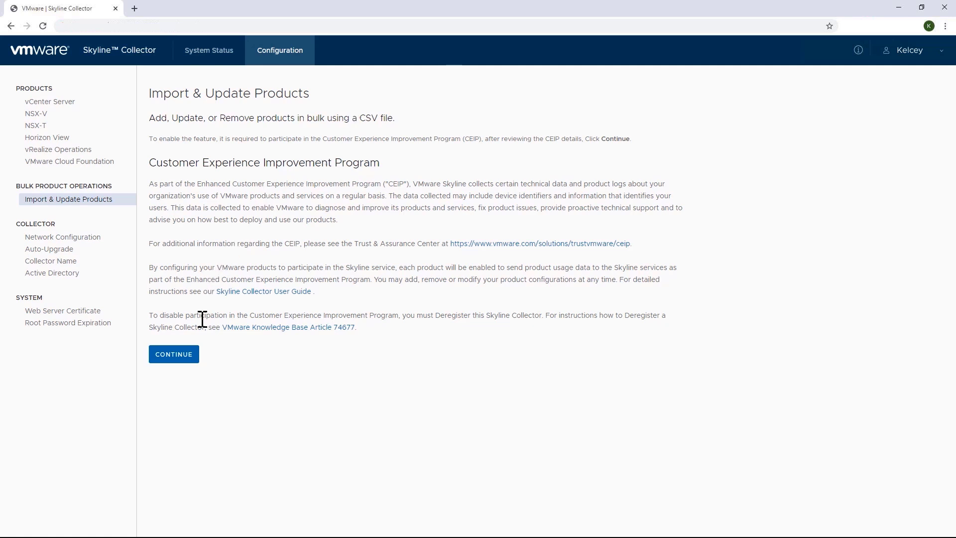
click(189, 367)
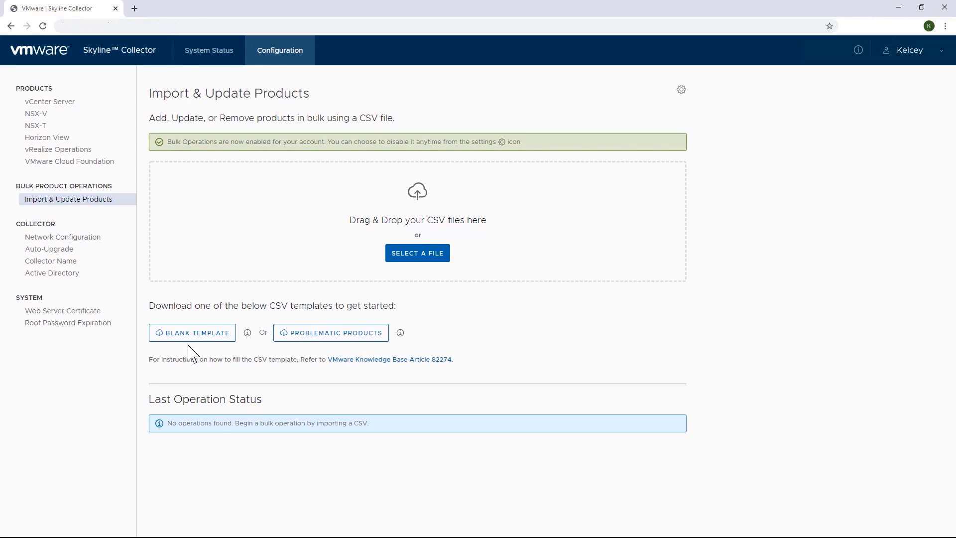
click(192, 333)
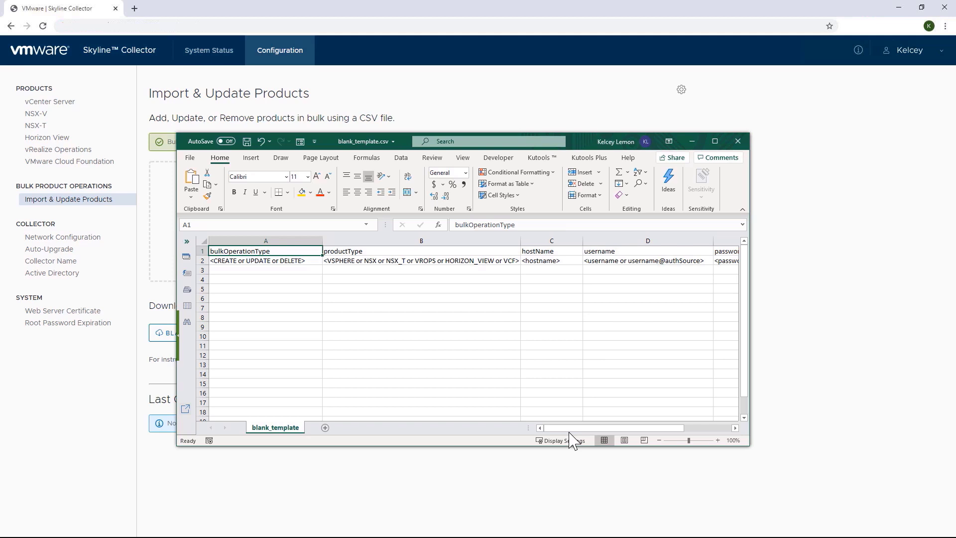
Review blank_template.csv columns from bulkOperationType to thumbprint, then return to the Collector
drag(573, 429, 573, 429)
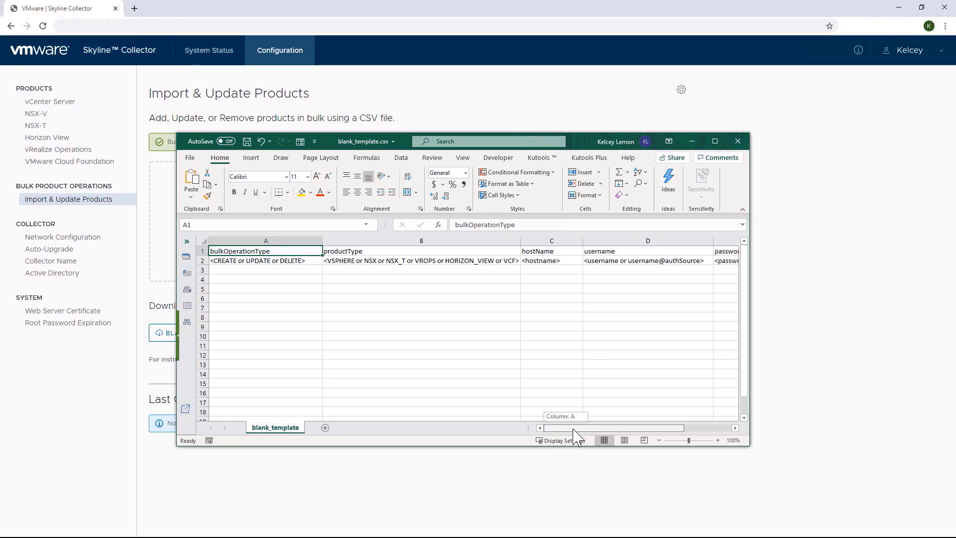
drag(572, 427, 580, 427)
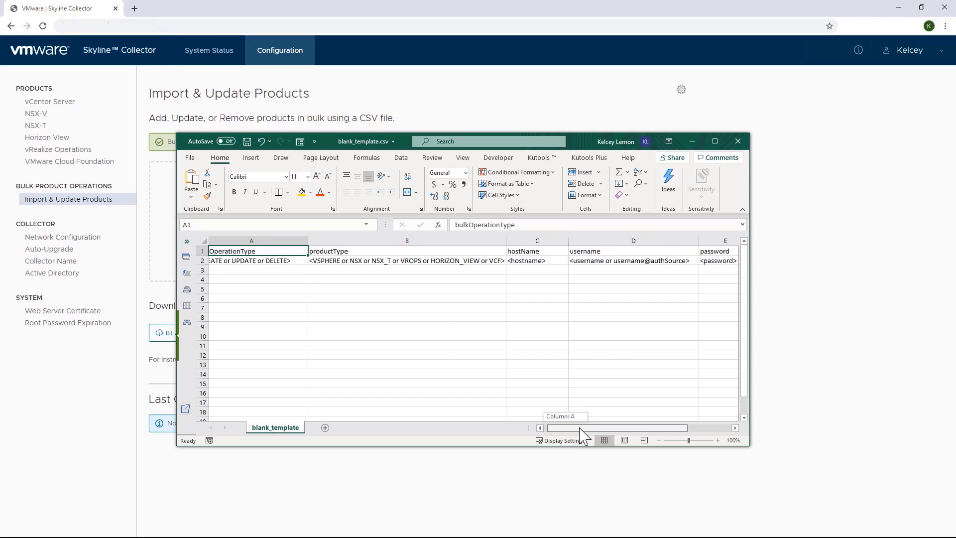
drag(581, 436, 584, 427)
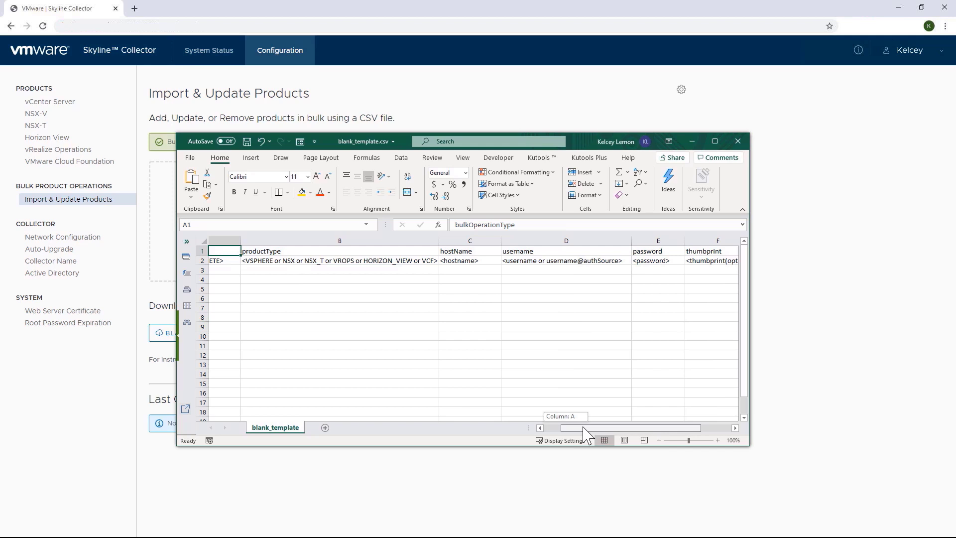
drag(585, 433, 568, 433)
click(224, 270)
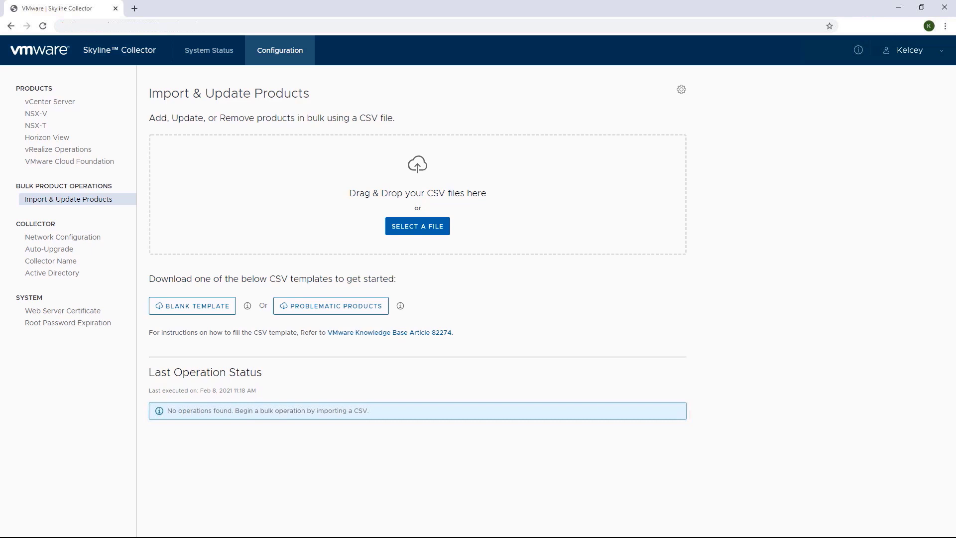
Import the filled-in CSV and execute its seven CREATE operations
drag(100, 44, 257, 226)
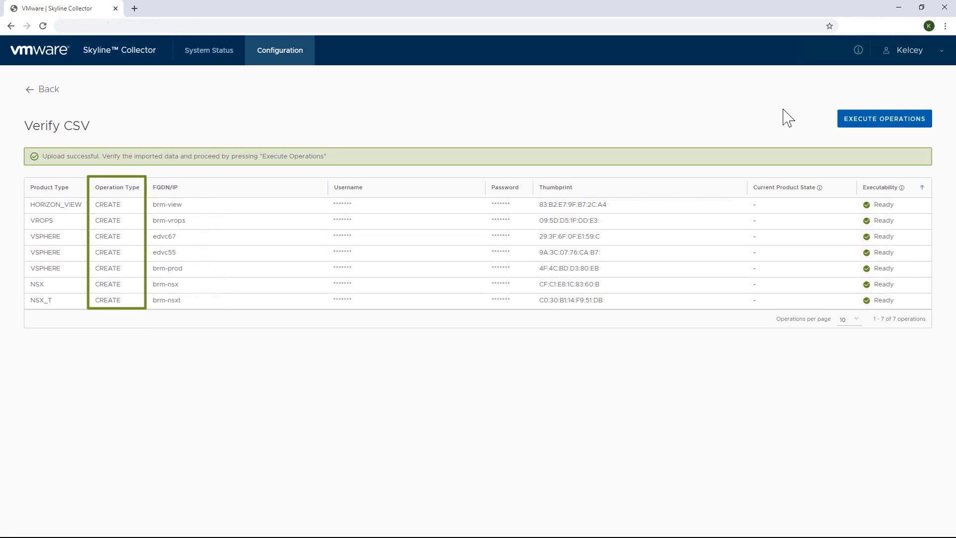
click(848, 122)
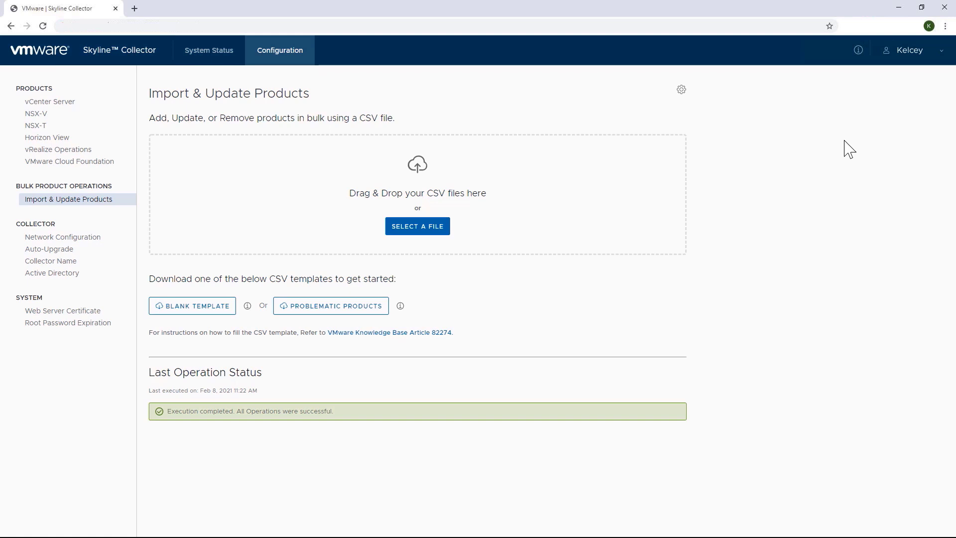
Open System Status to view the Collector Overview of configured products
click(207, 57)
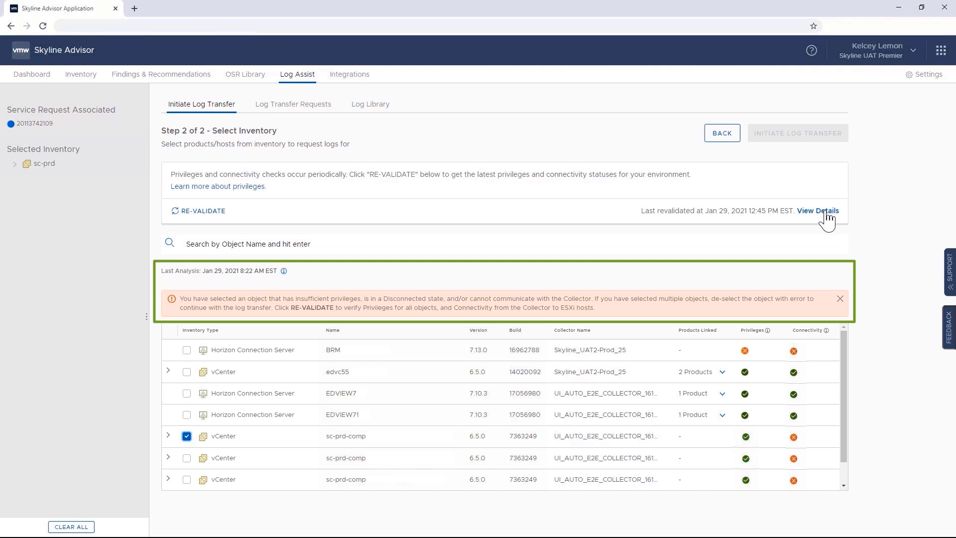
Check products lacking log-collection privileges, rerun the bulk CSV import, and confirm collector re-validation
click(826, 211)
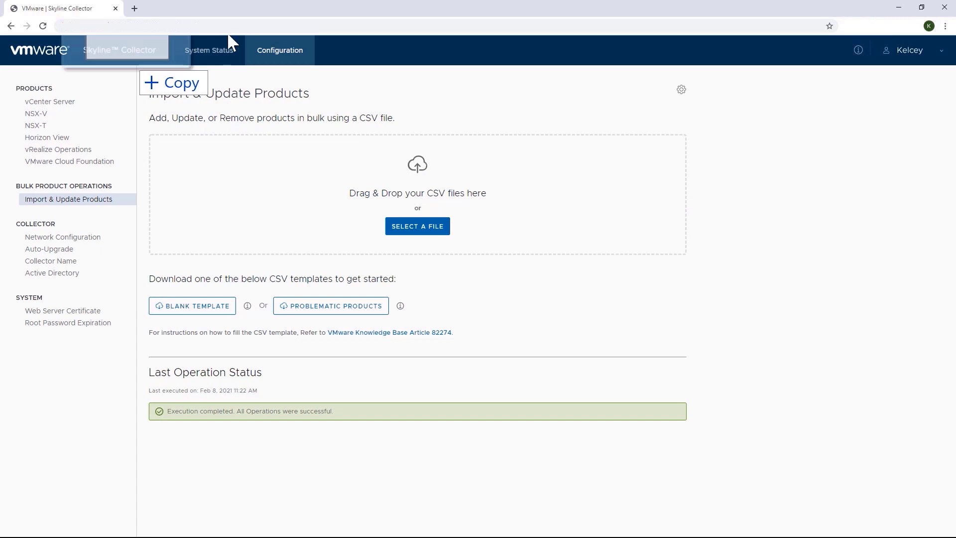
drag(124, 57, 323, 215)
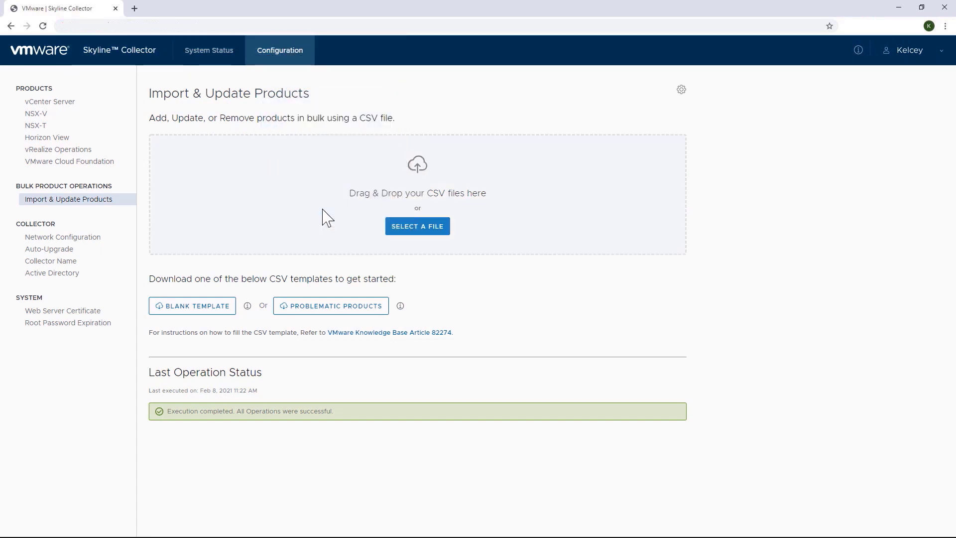
click(852, 122)
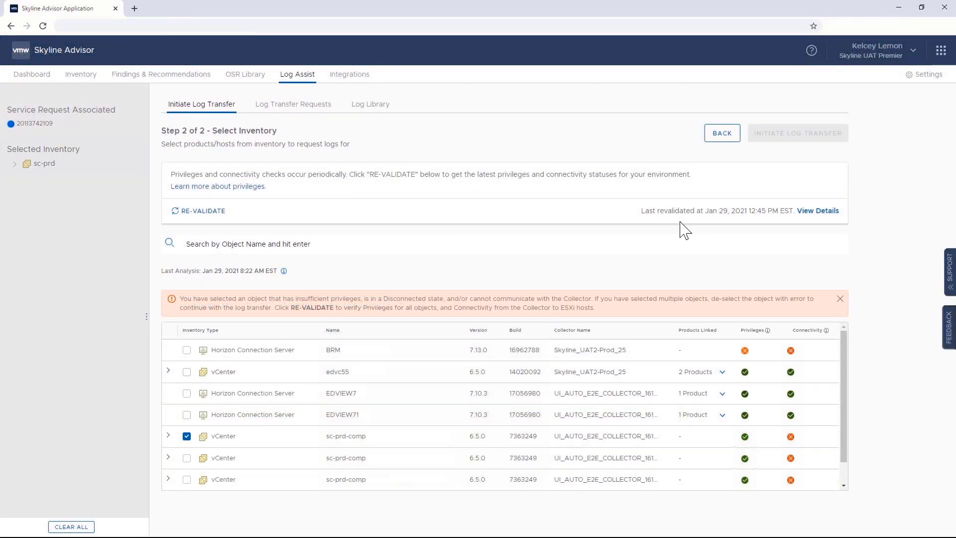
click(200, 213)
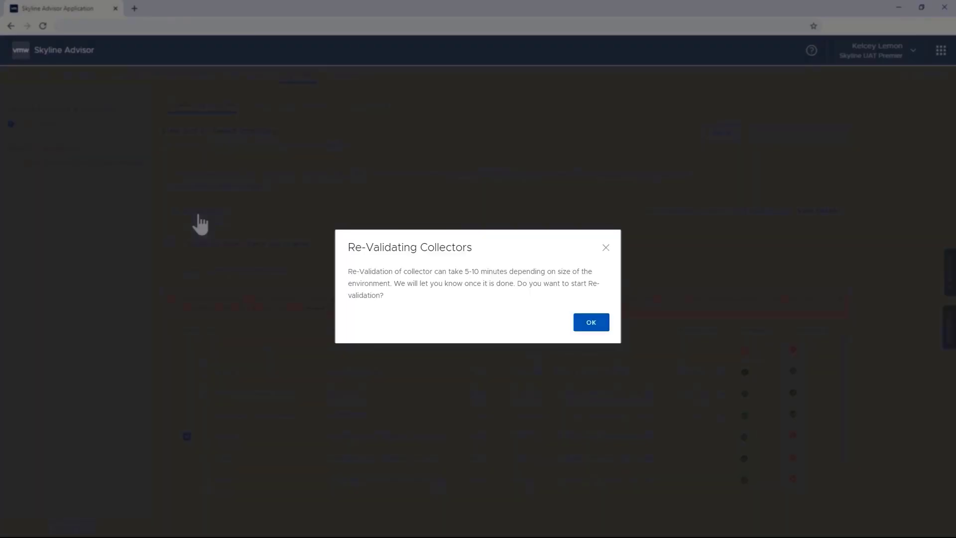
click(581, 324)
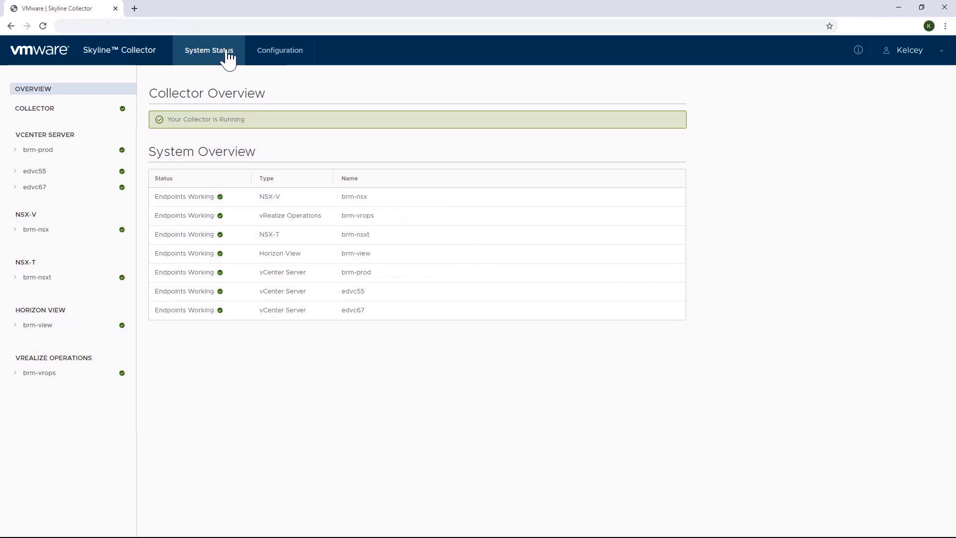
Import the DELETE CSV and execute the seven DELETE operations
click(268, 54)
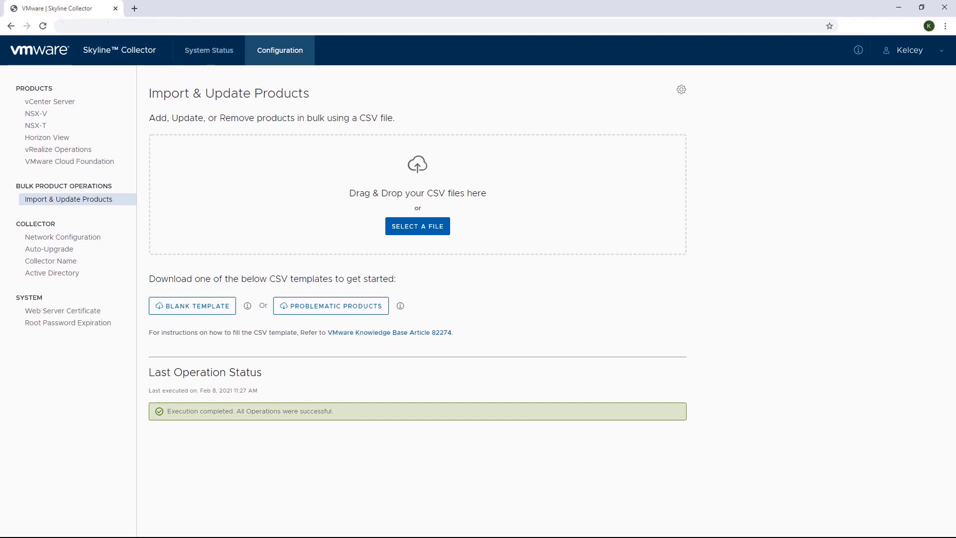
drag(399, 35, 430, 209)
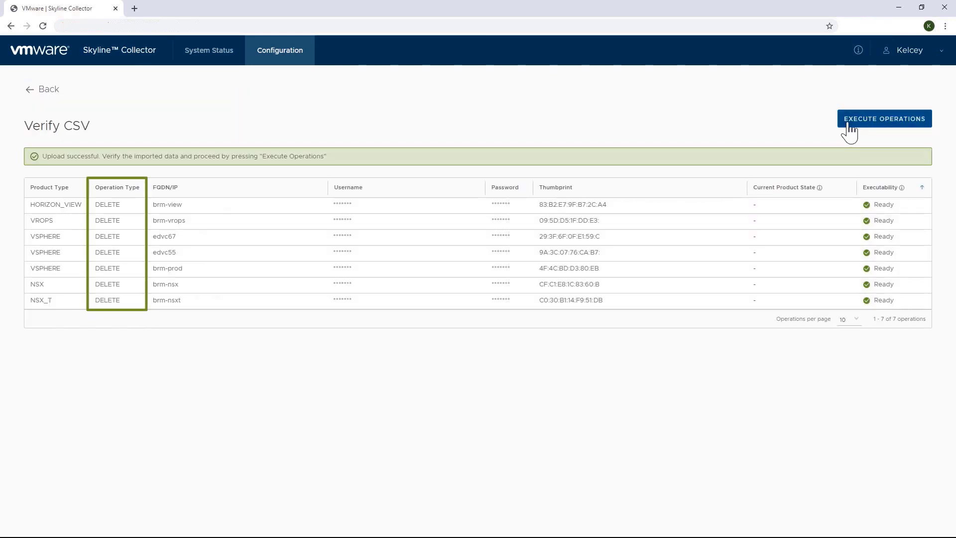
click(850, 125)
click(218, 59)
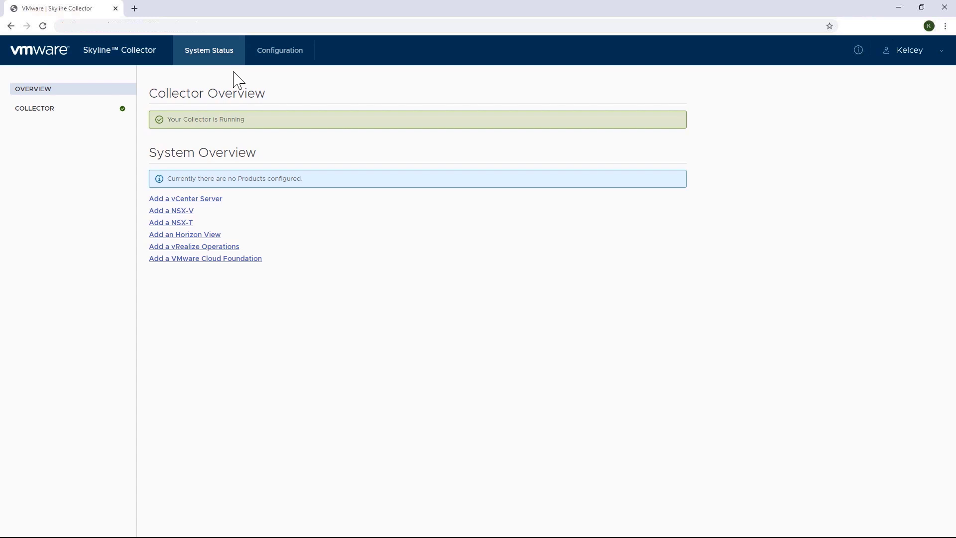
Request turning off the Bulk Operations feature from the bulk operations settings
click(274, 58)
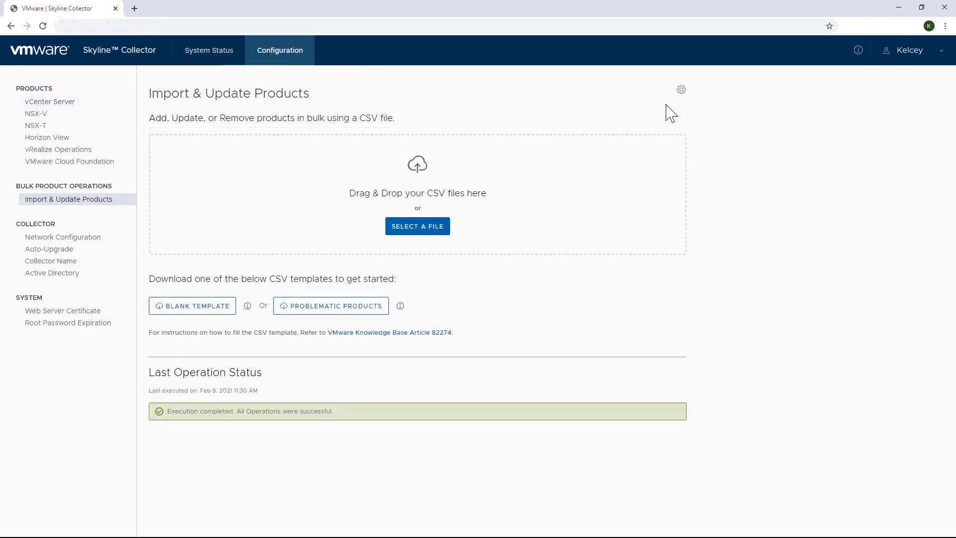
click(681, 91)
click(667, 107)
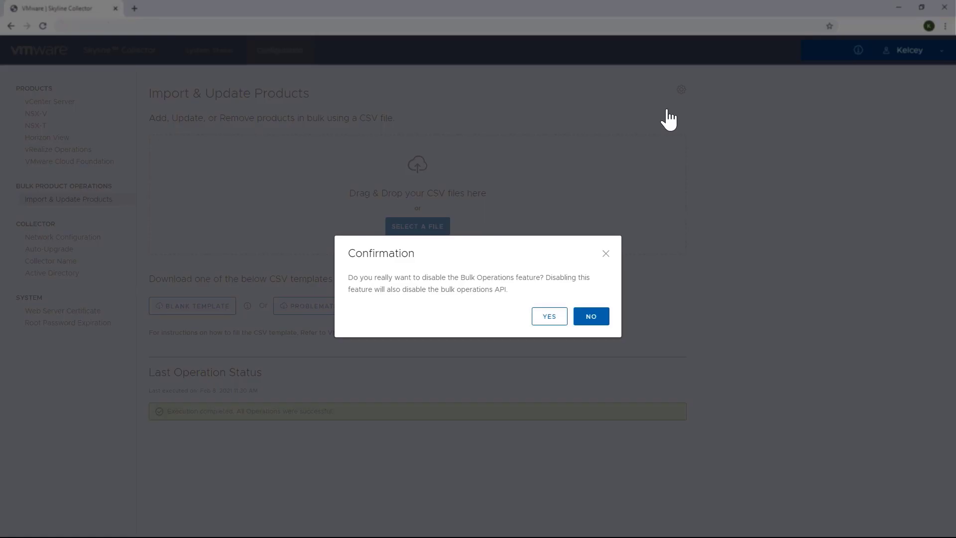